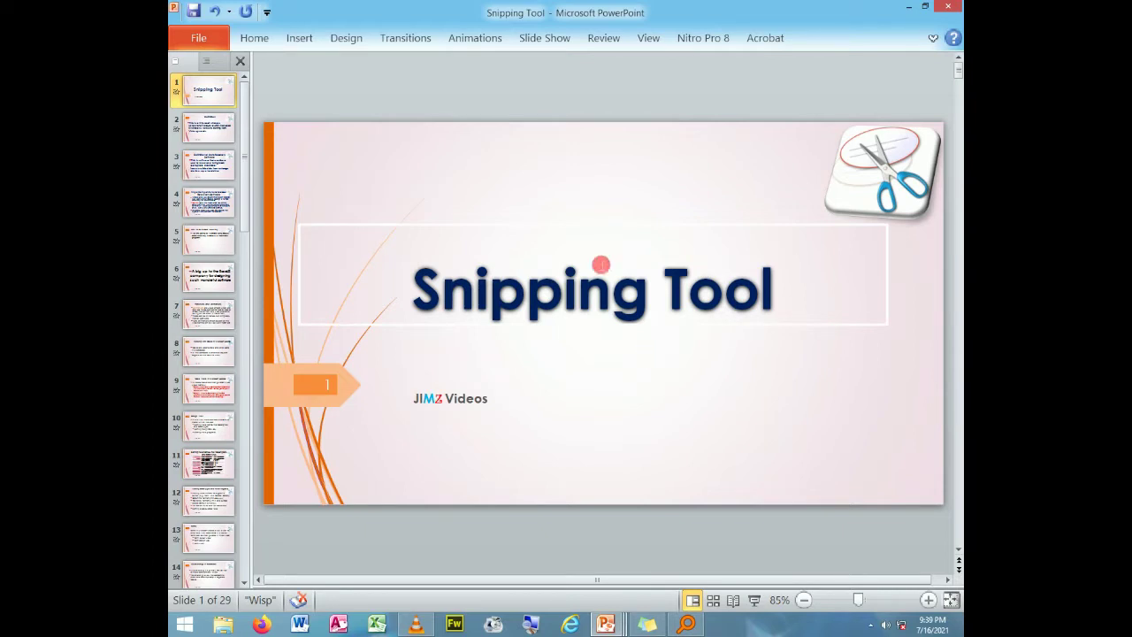
Go to slide 2, 'Definition', then select and deselect part of its body text
click(170, 96)
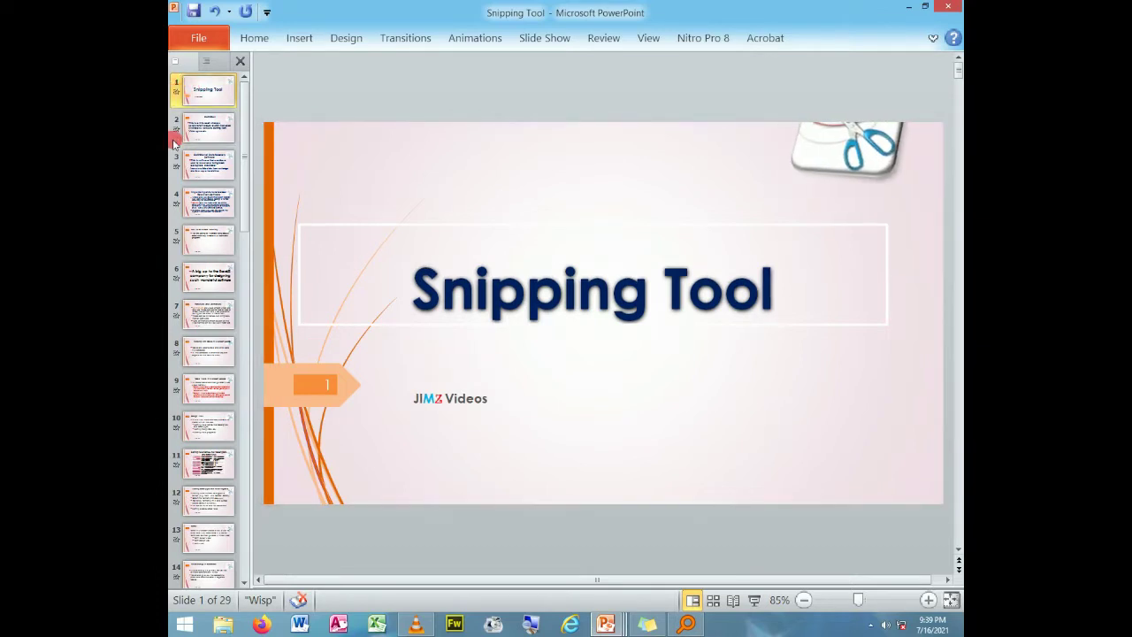
click(194, 125)
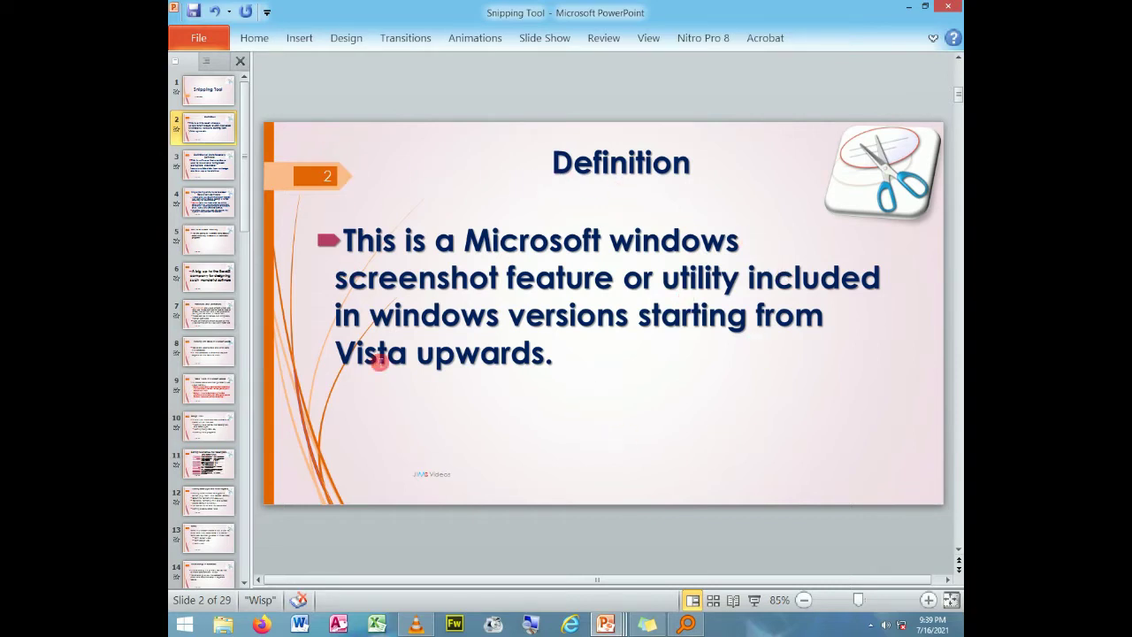
drag(334, 315, 557, 354)
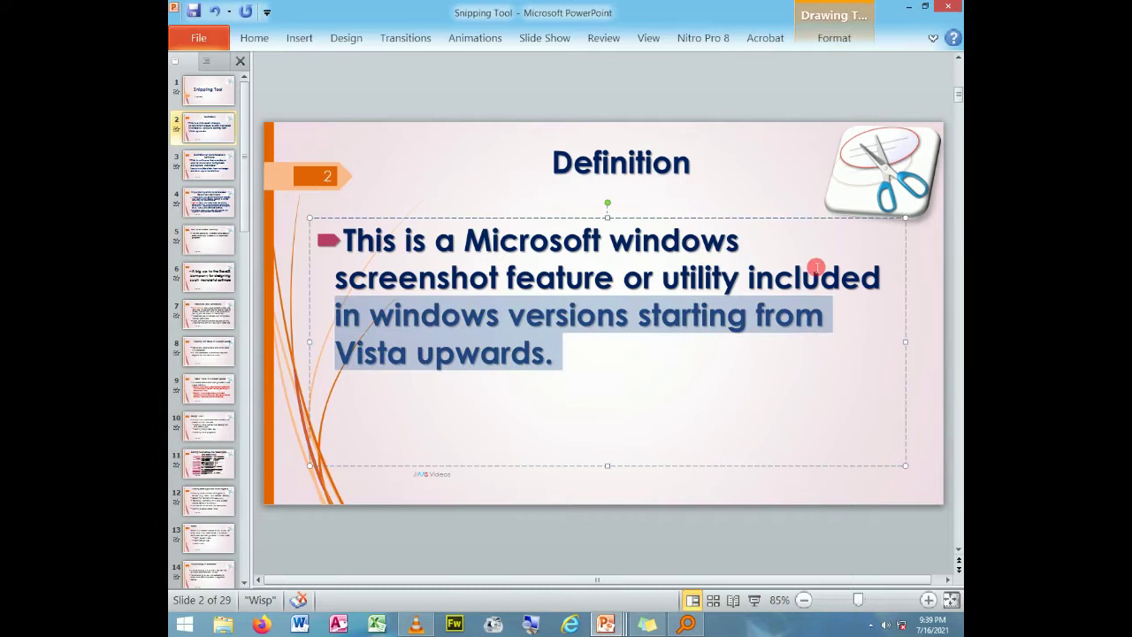
drag(336, 276, 884, 277)
click(645, 344)
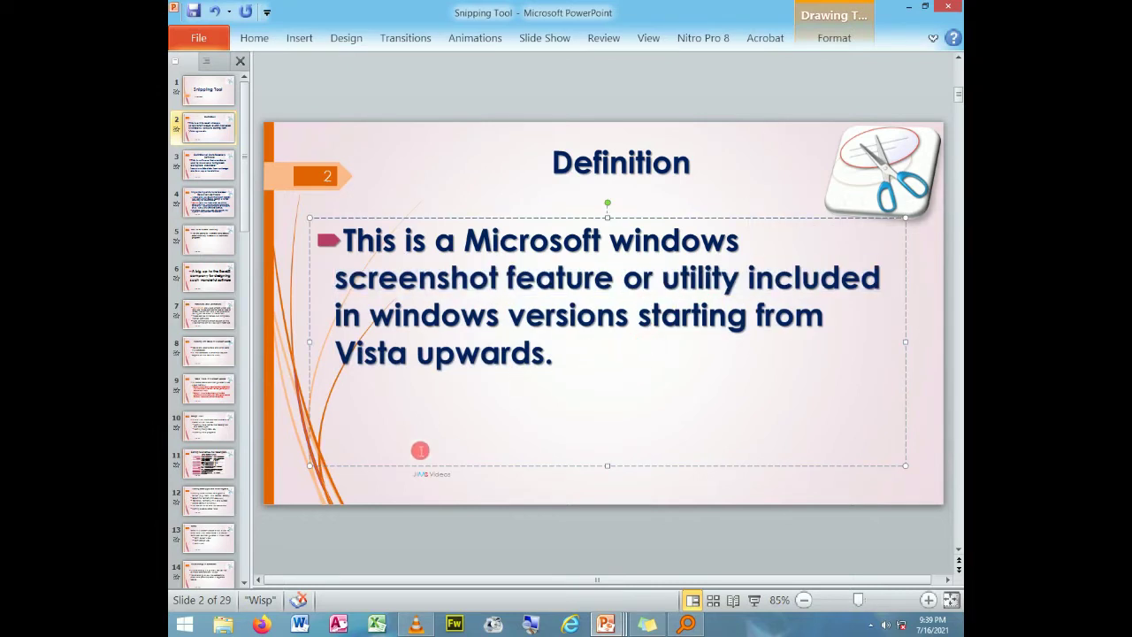
Search Start for 'sni', pin Snipping Tool to the taskbar, and launch it from there
click(184, 626)
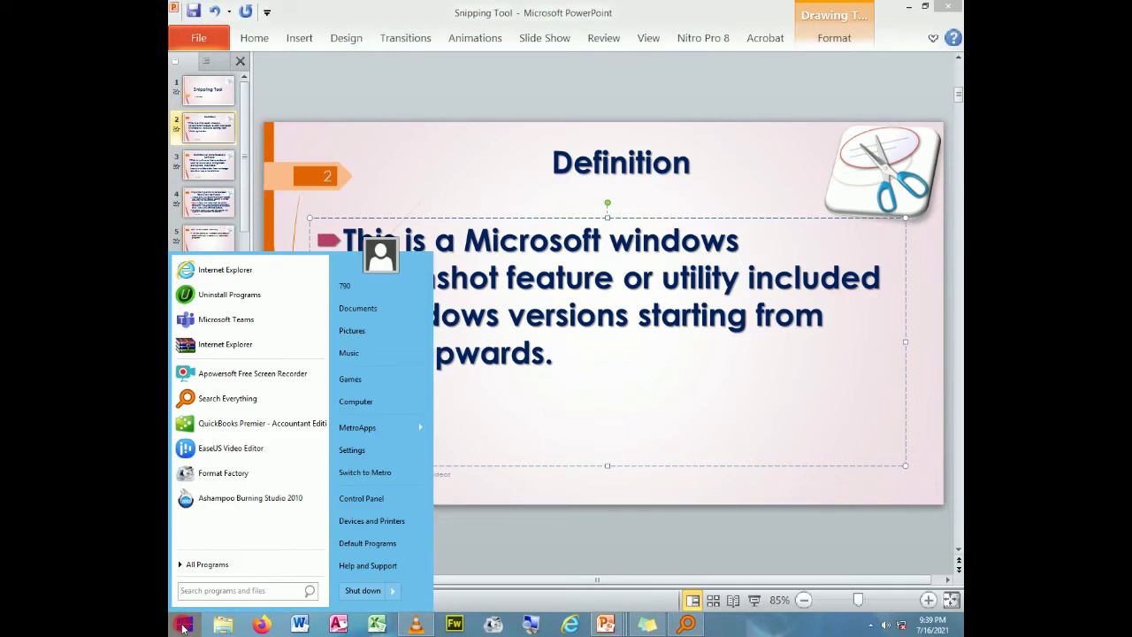
text(sn)
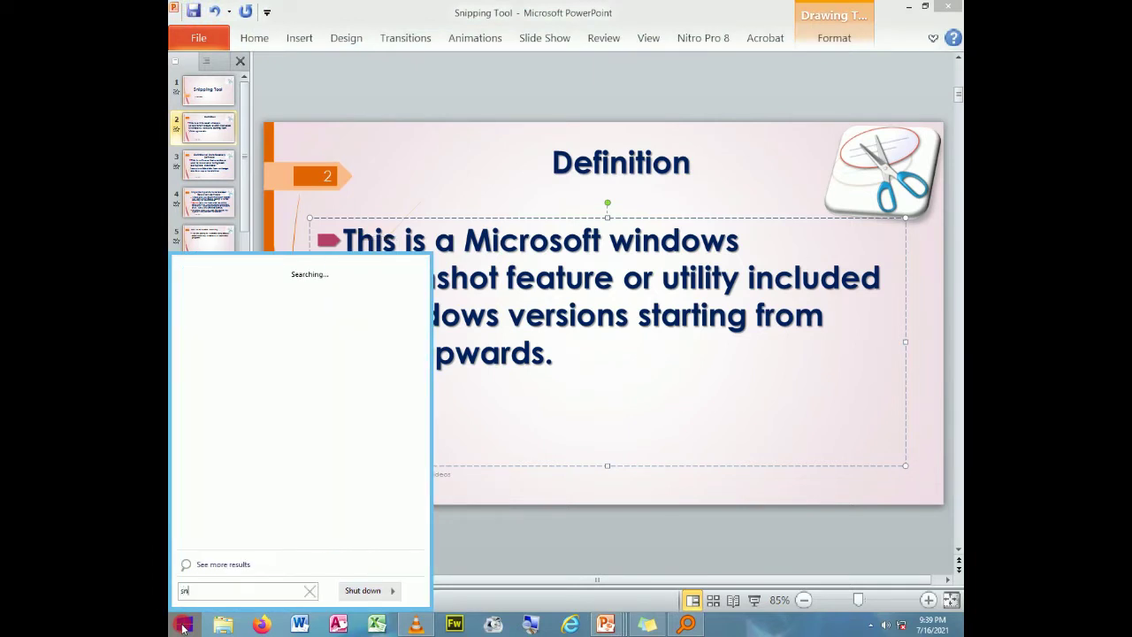
text(i)
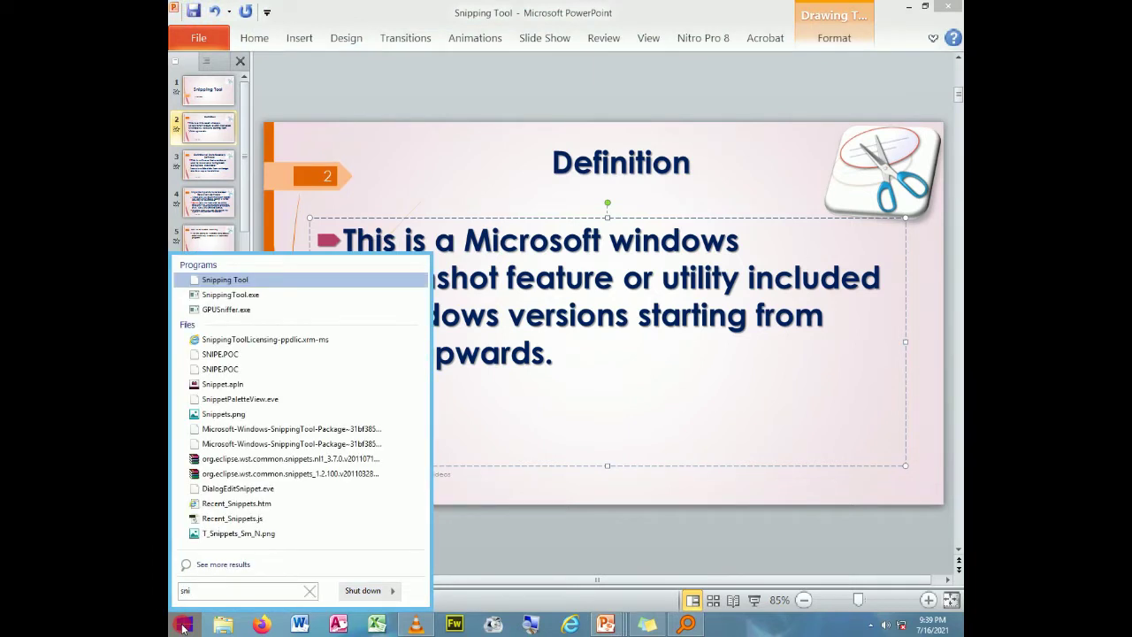
click(218, 281)
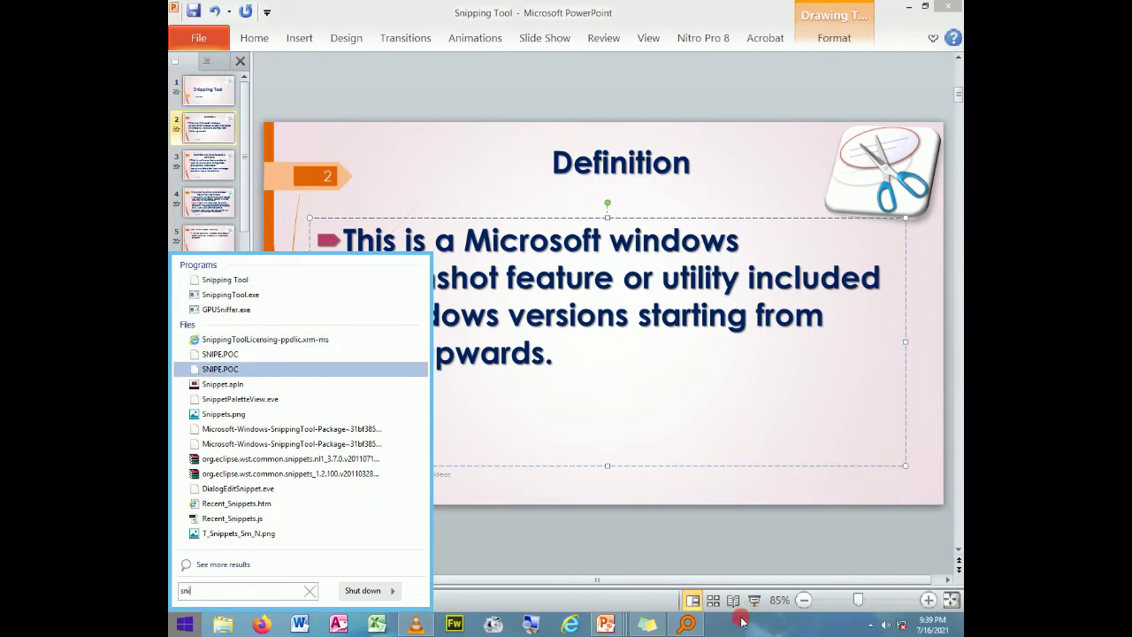
right_click(223, 282)
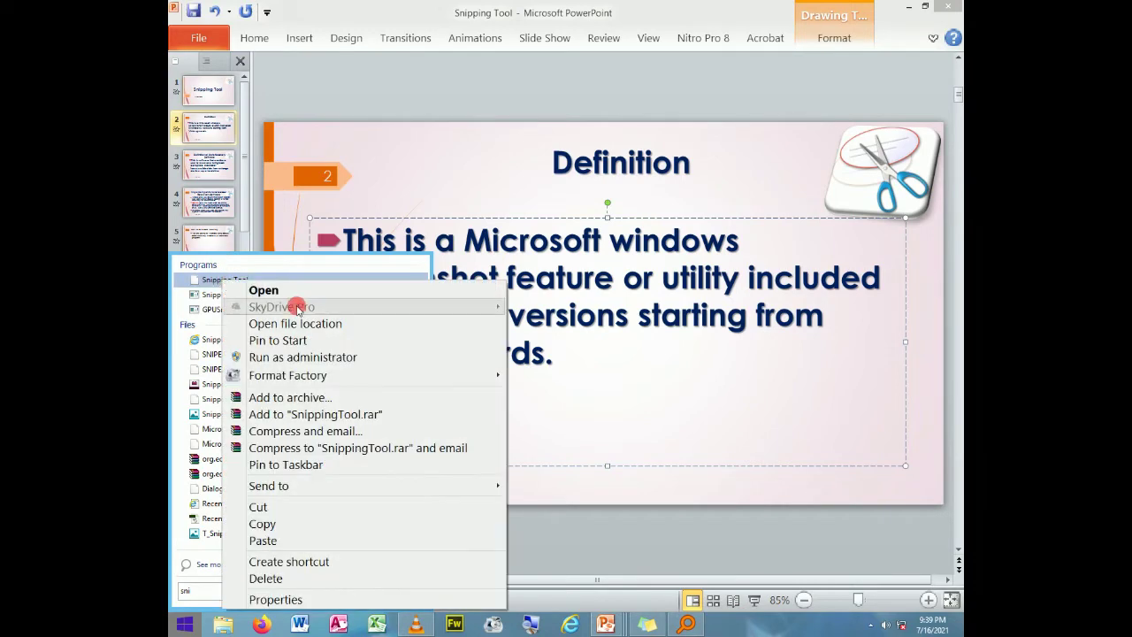
click(307, 467)
mouse_move(724, 624)
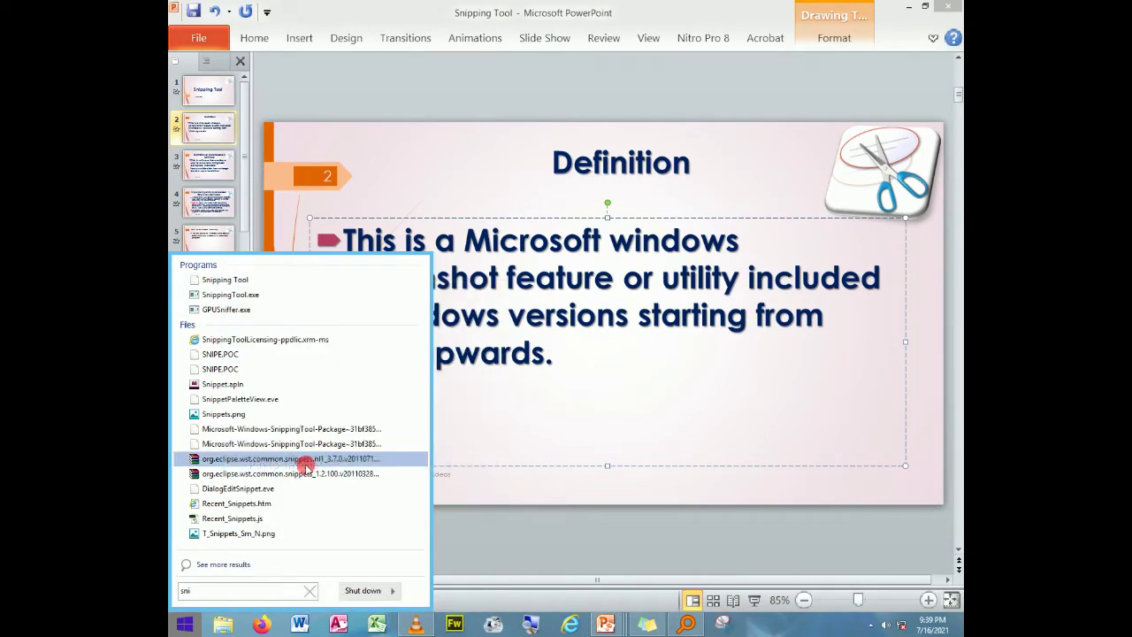
click(721, 625)
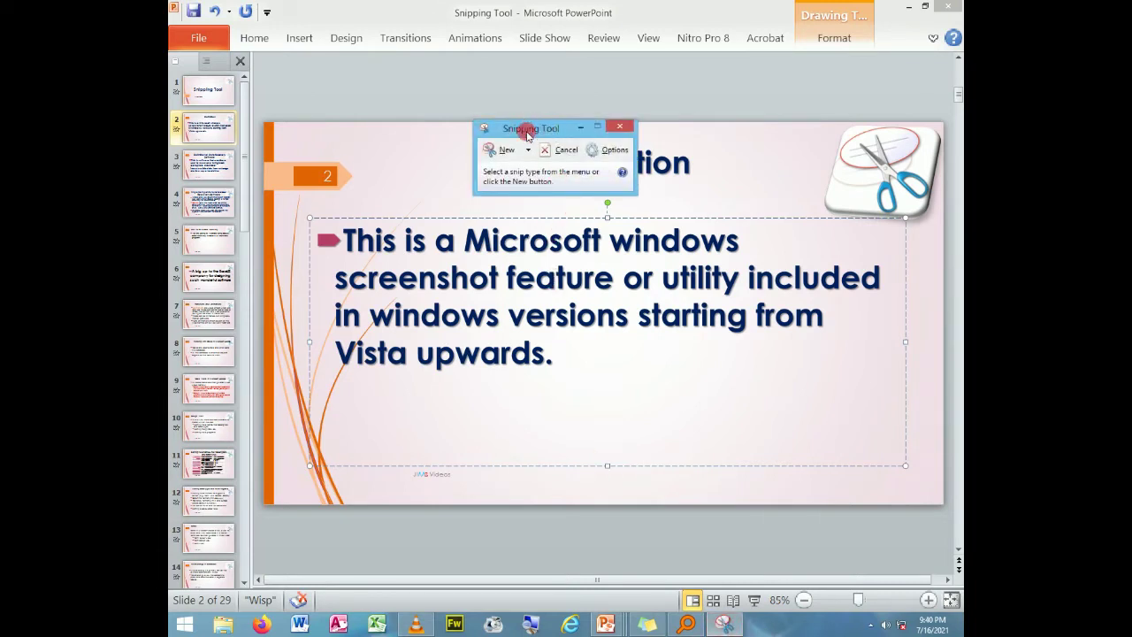
Move the Snipping Tool window aside and snip the whole Definition slide area
drag(527, 135, 509, 92)
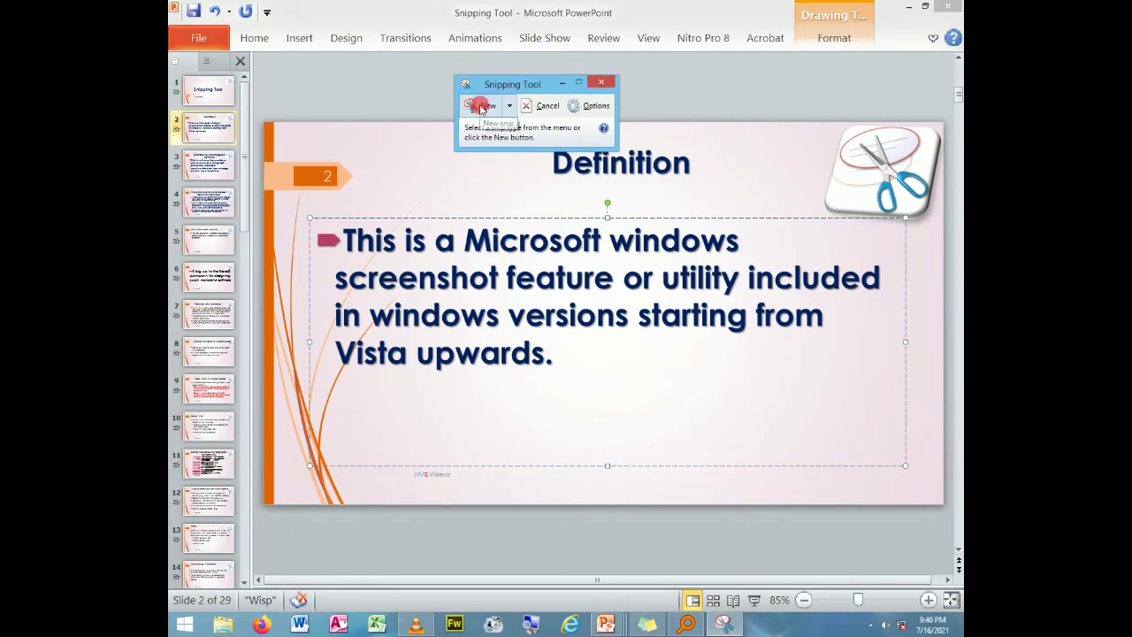
click(489, 106)
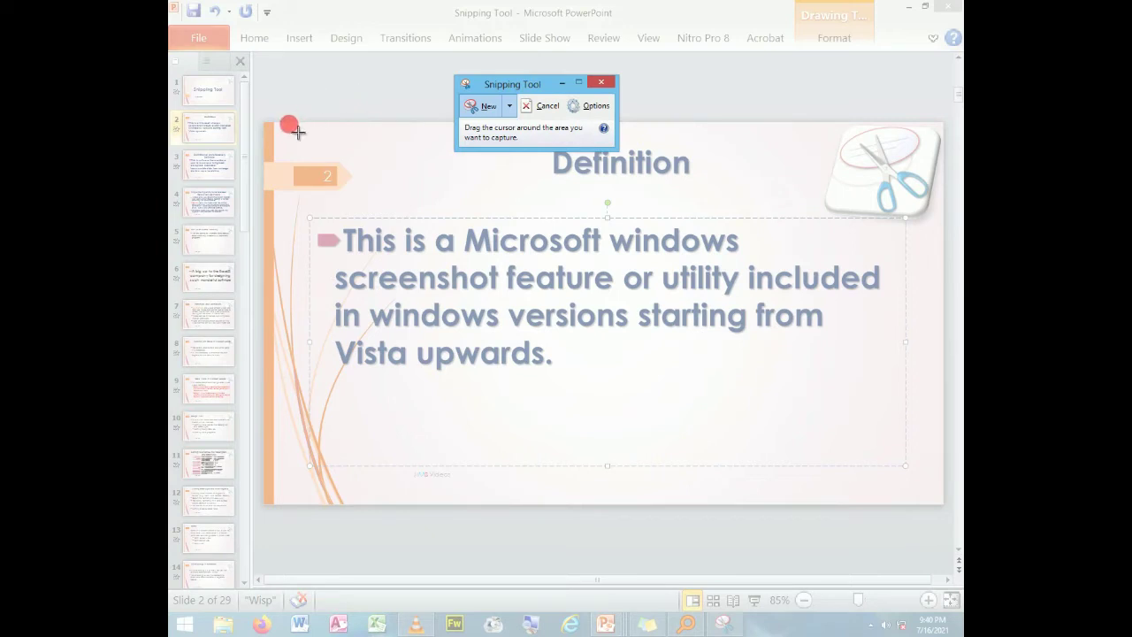
mouse_move(286, 124)
mouse_down()
mouse_move(325, 308)
mouse_move(878, 454)
mouse_move(951, 459)
mouse_up()
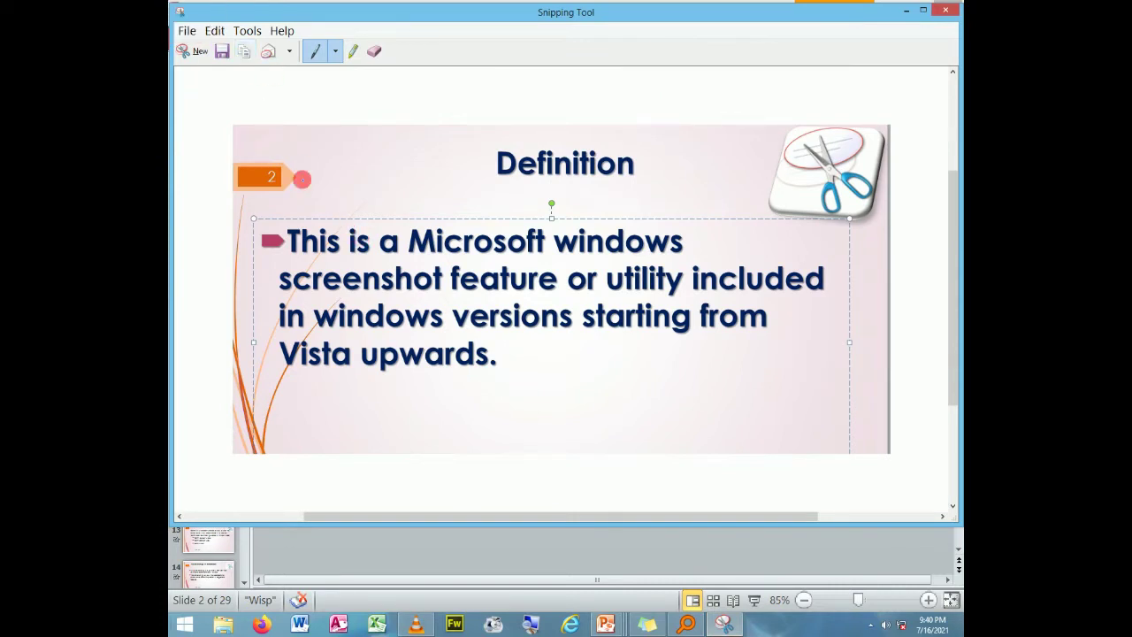
Save the snip to Documents as the JPEG 'Screenshot 1'
click(224, 54)
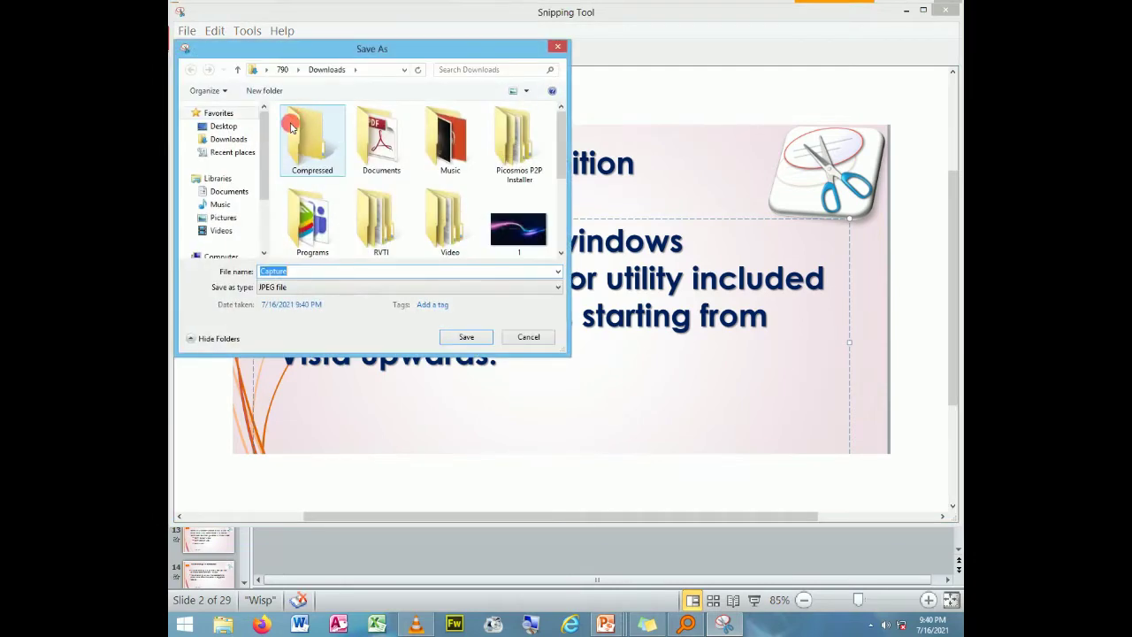
click(228, 191)
double_click(304, 274)
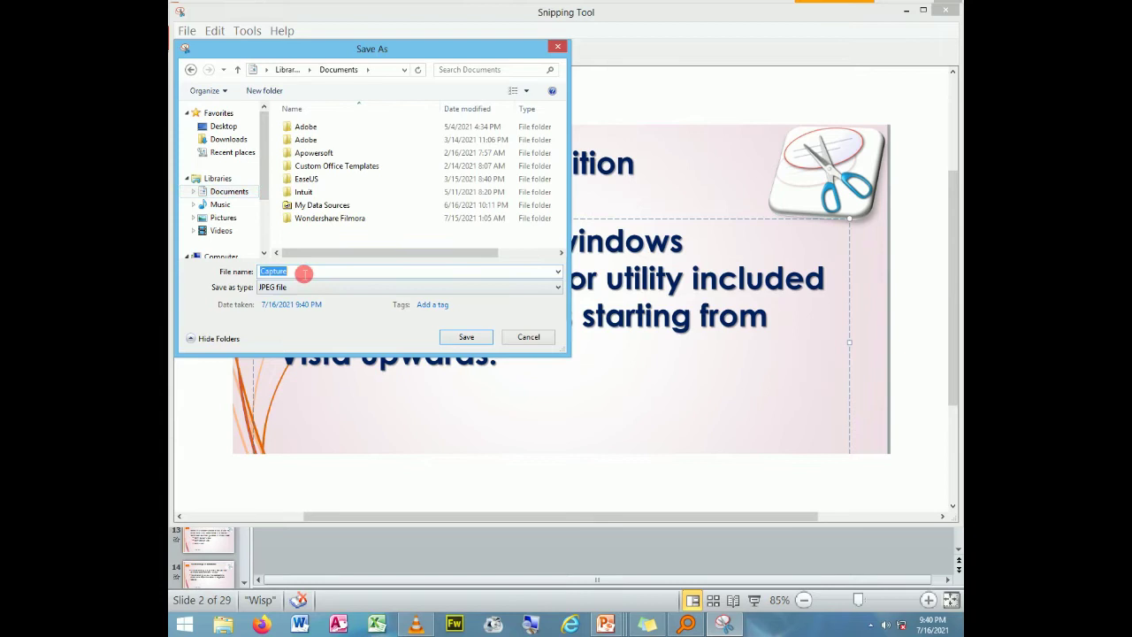
text(S)
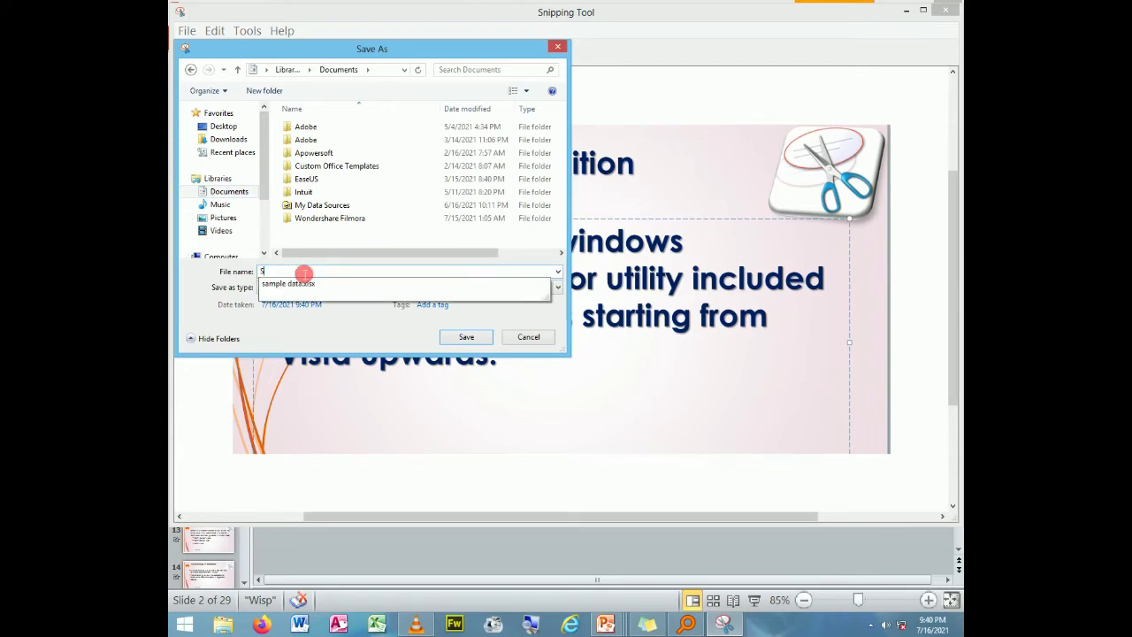
text(creenshot 1)
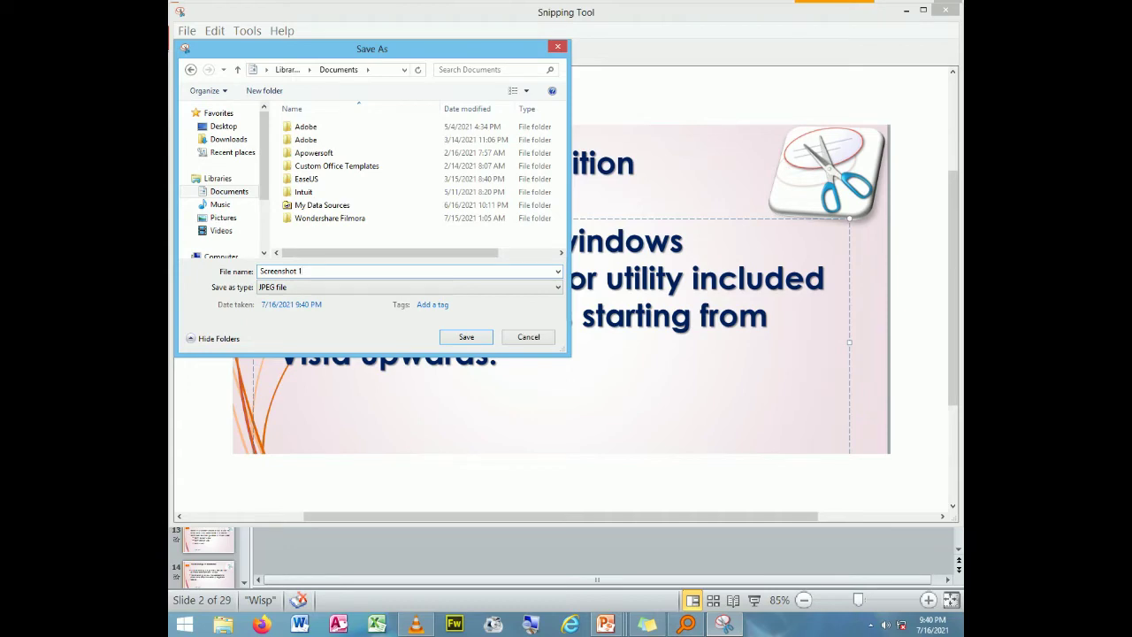
click(466, 334)
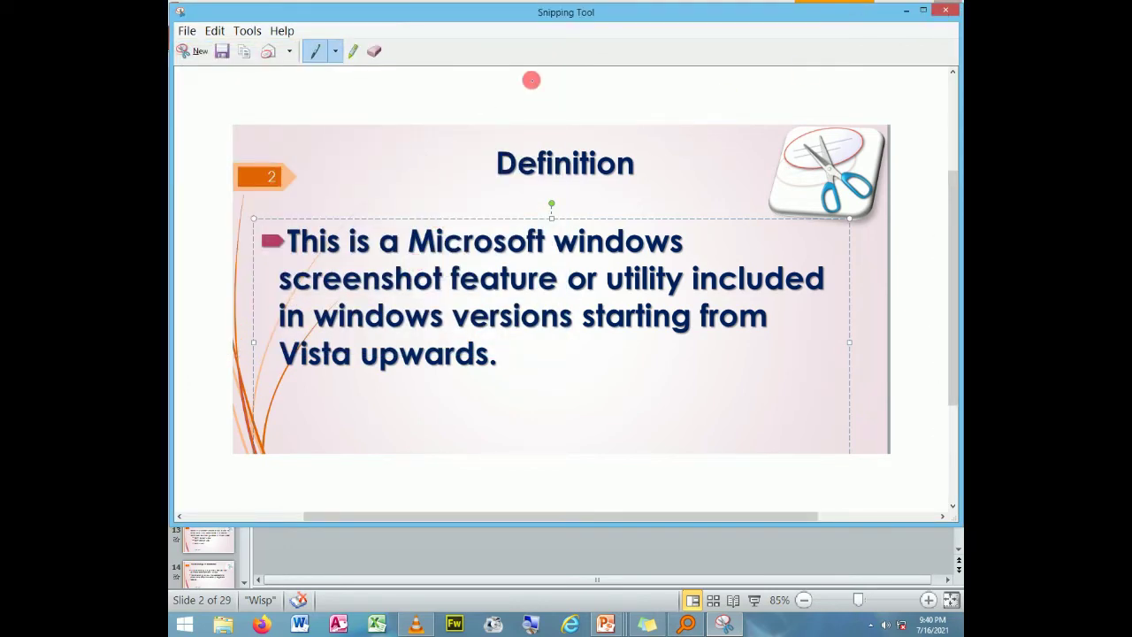
Minimize both PowerPoint presentations and snip the entire desktop with Snipping Tool
click(191, 52)
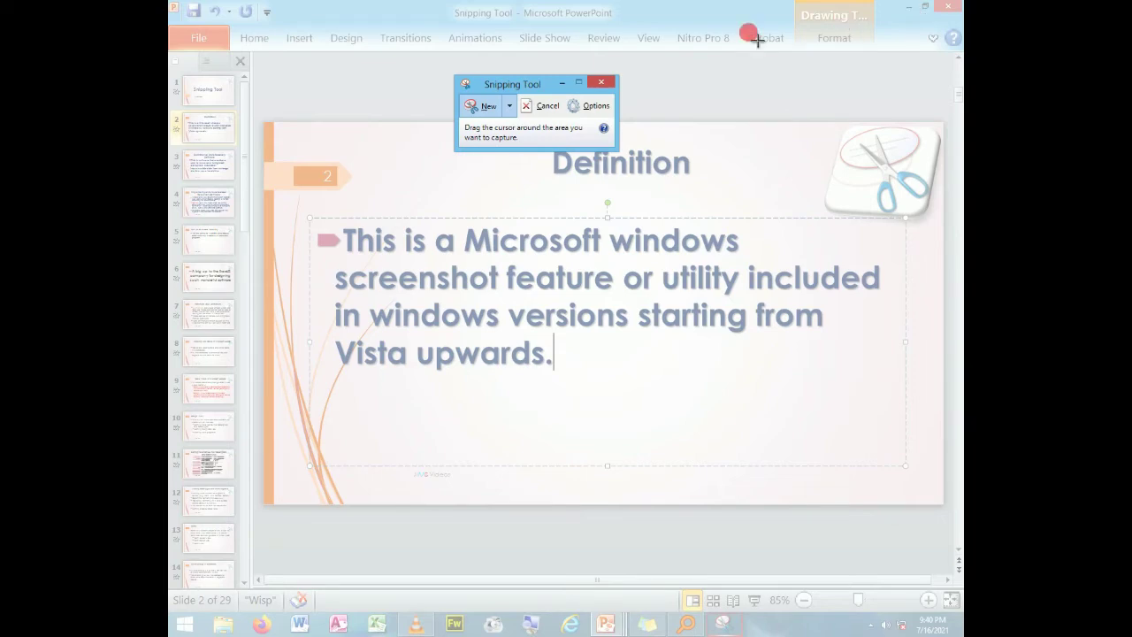
click(598, 85)
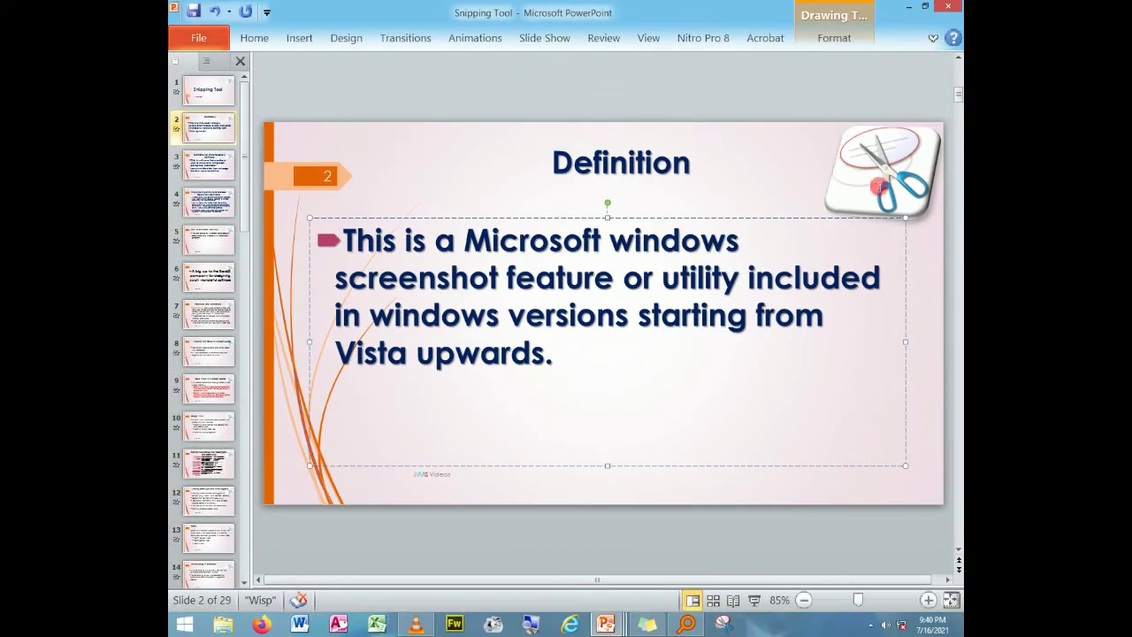
click(903, 7)
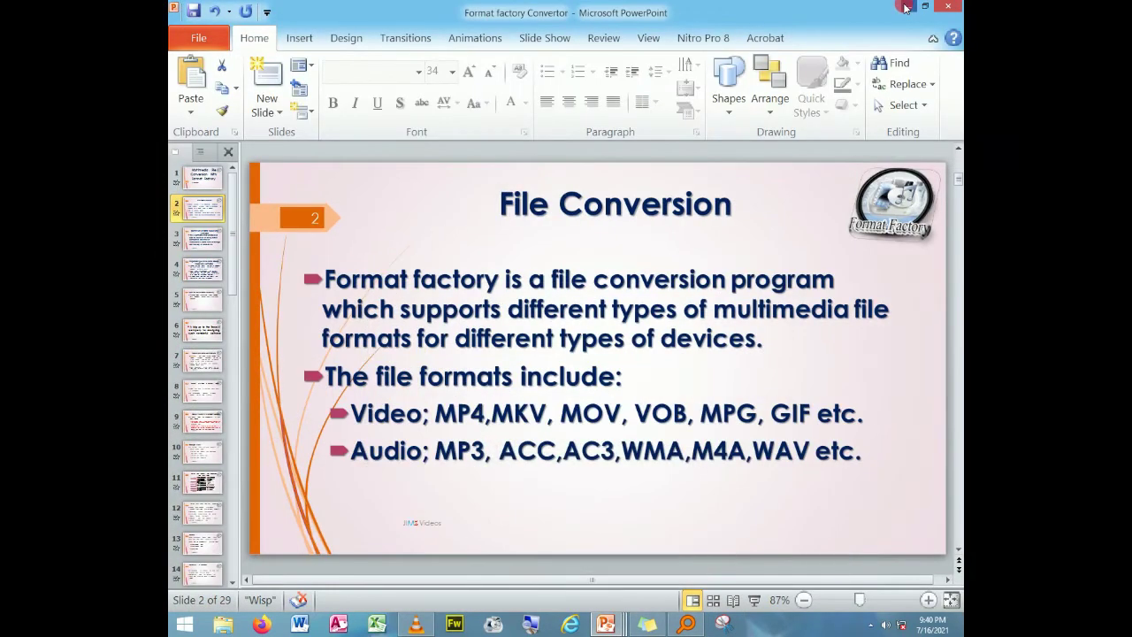
click(903, 7)
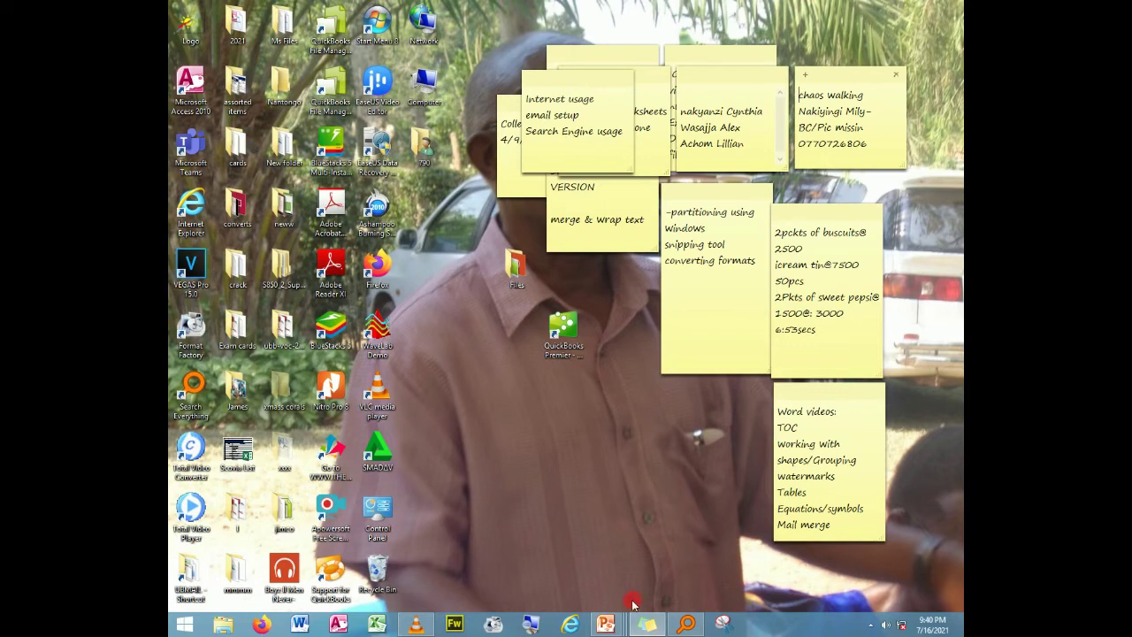
click(725, 625)
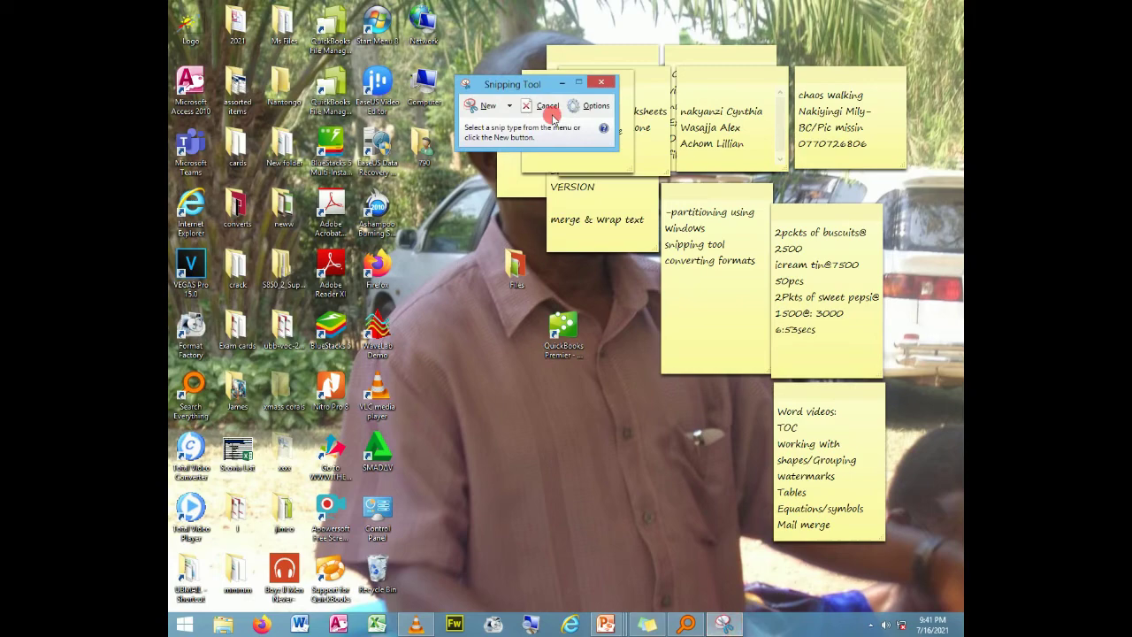
click(482, 108)
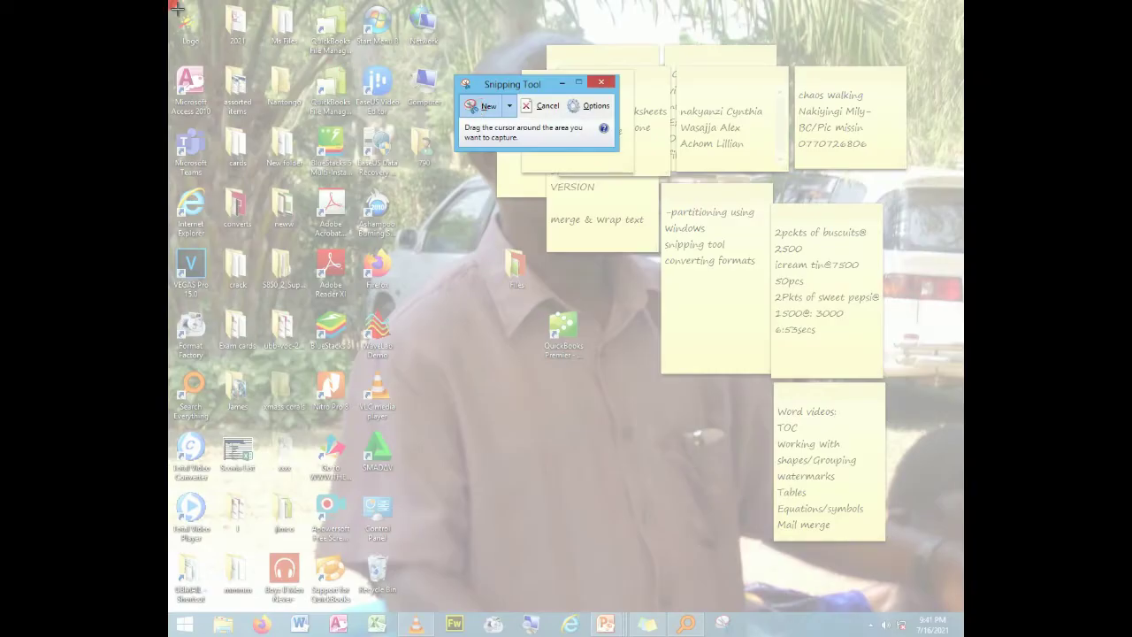
mouse_move(185, 9)
mouse_down()
mouse_move(935, 268)
mouse_move(960, 390)
mouse_move(960, 612)
mouse_up()
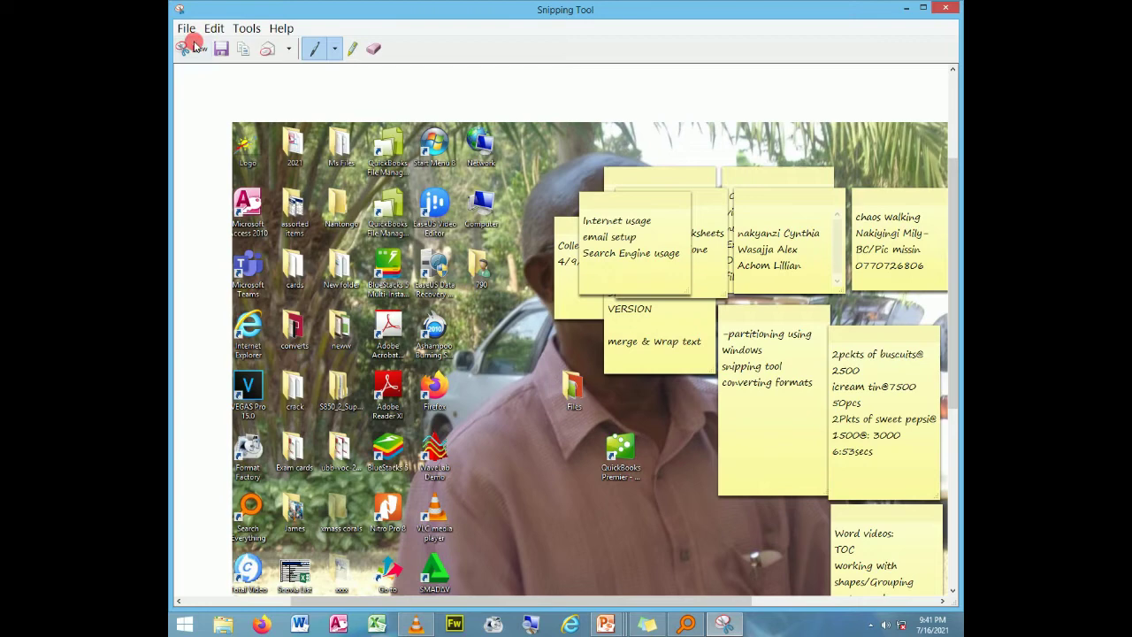
Save the desktop snip to Documents as the JPEG 'Screenshot 2'
click(220, 51)
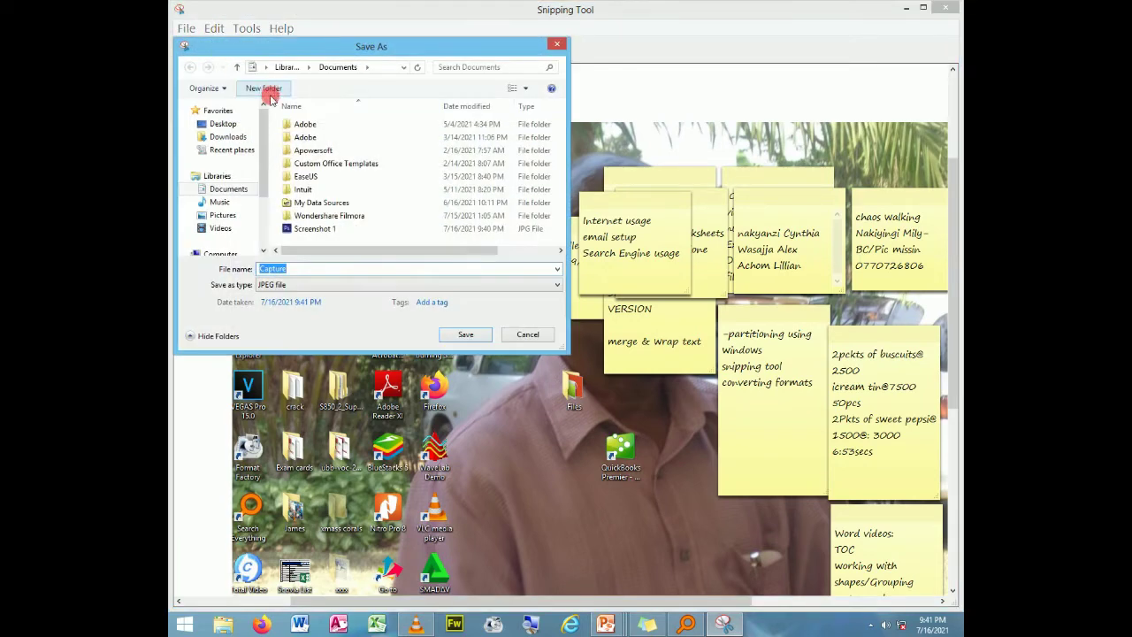
click(310, 228)
click(312, 274)
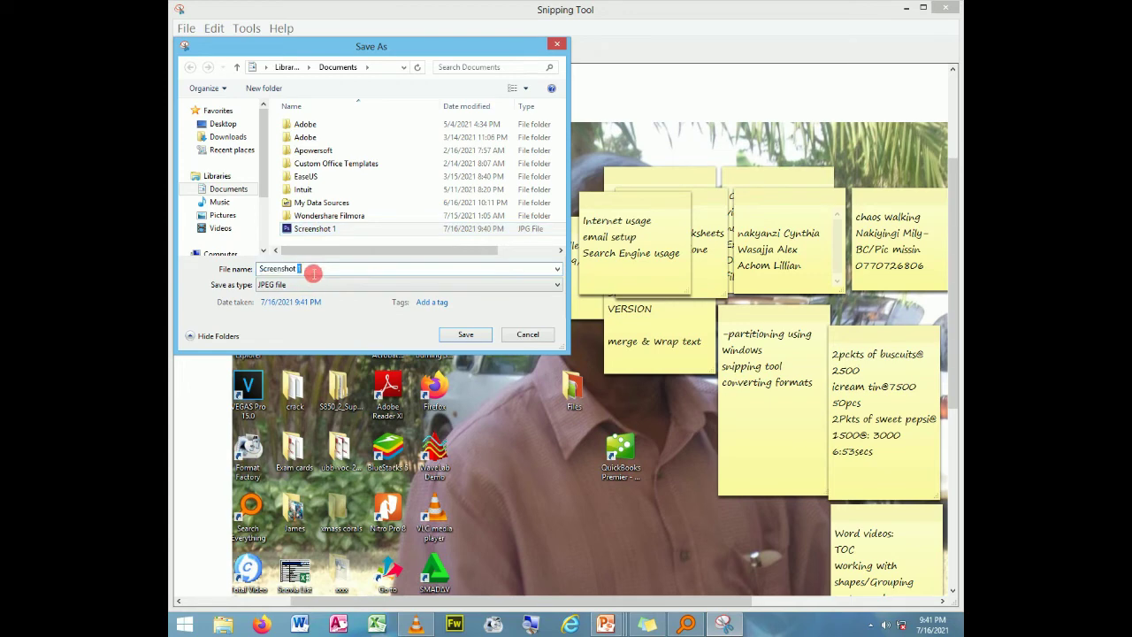
text(2)
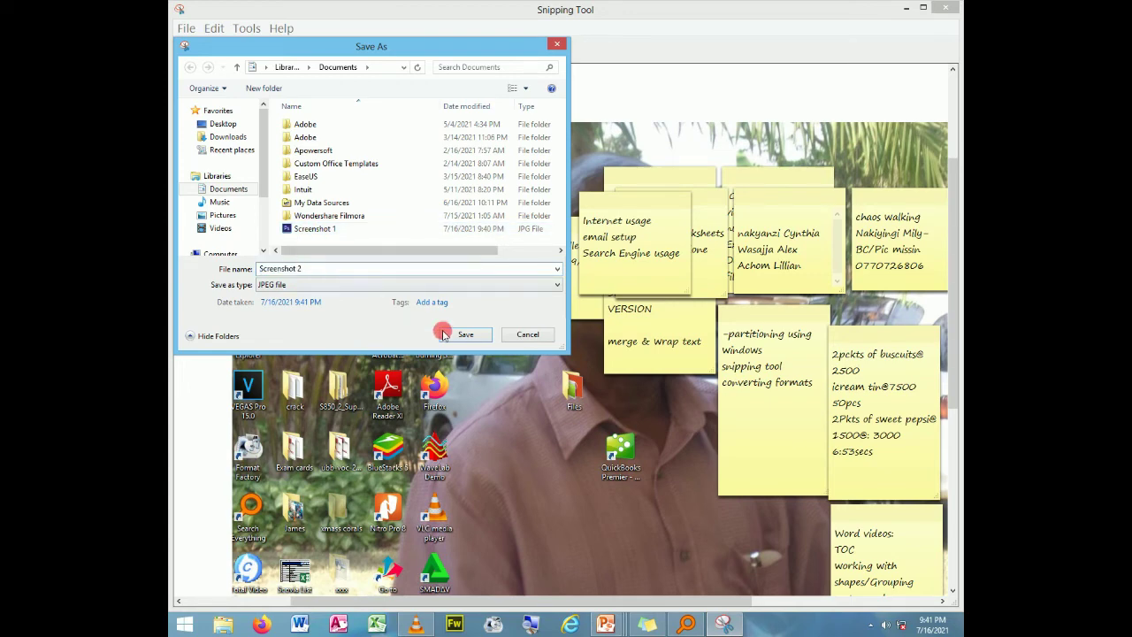
click(464, 333)
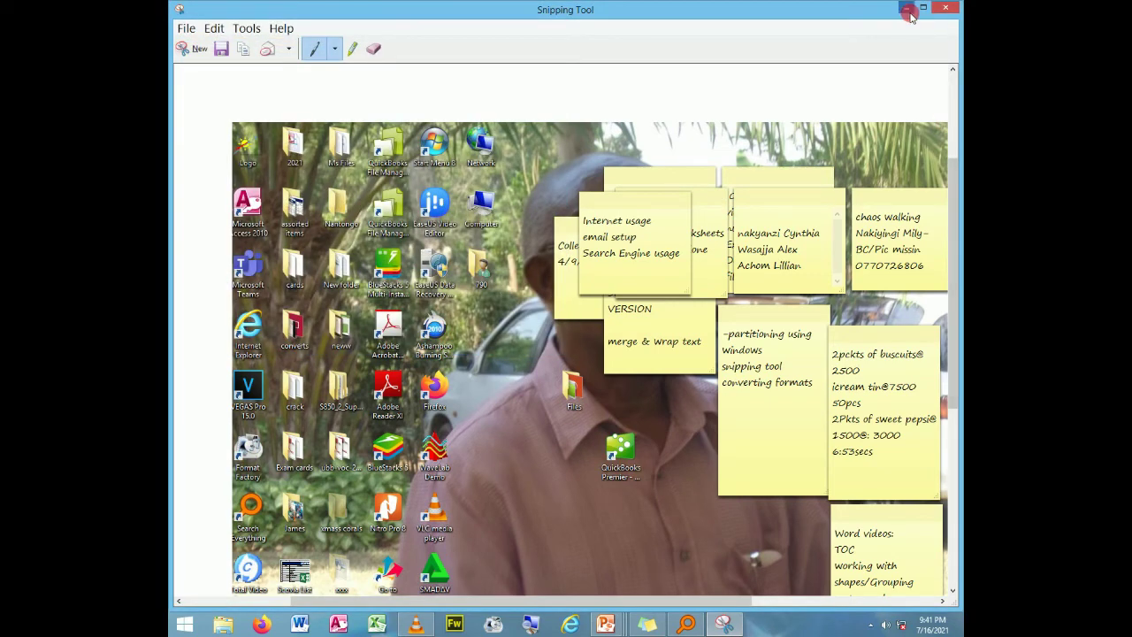
Close Snipping Tool and open the Documents library in File Explorer
click(945, 8)
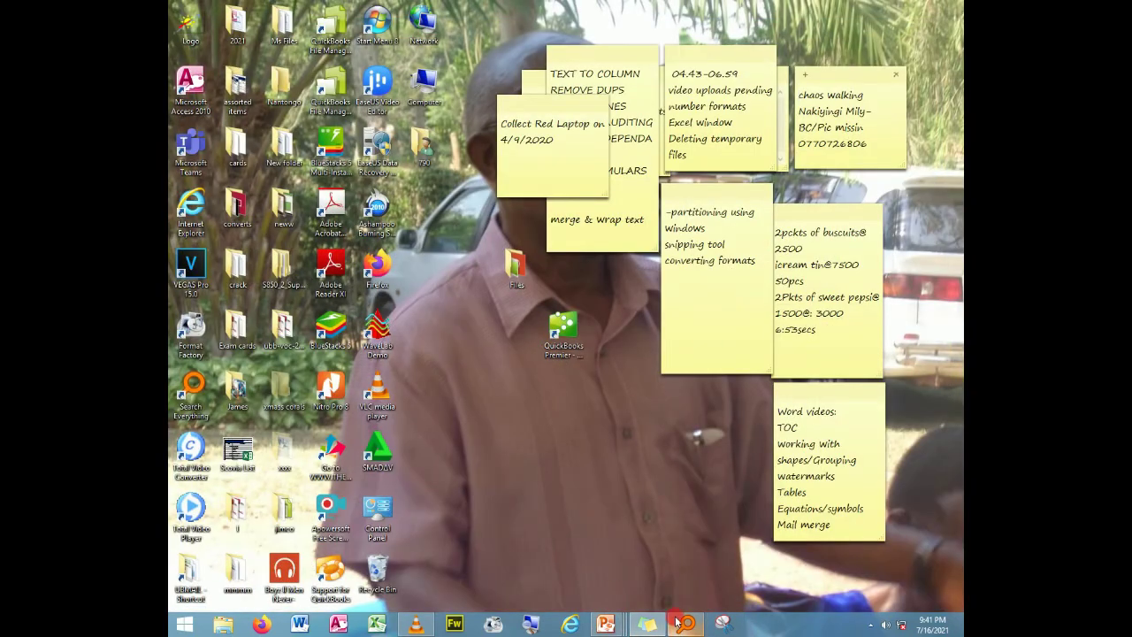
click(604, 624)
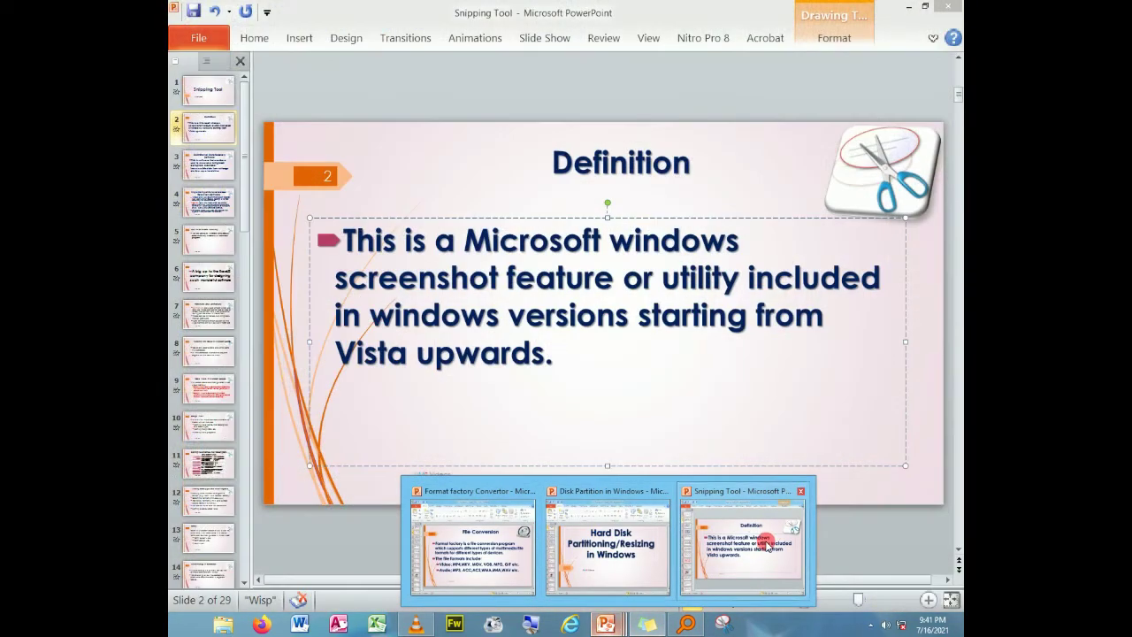
click(761, 538)
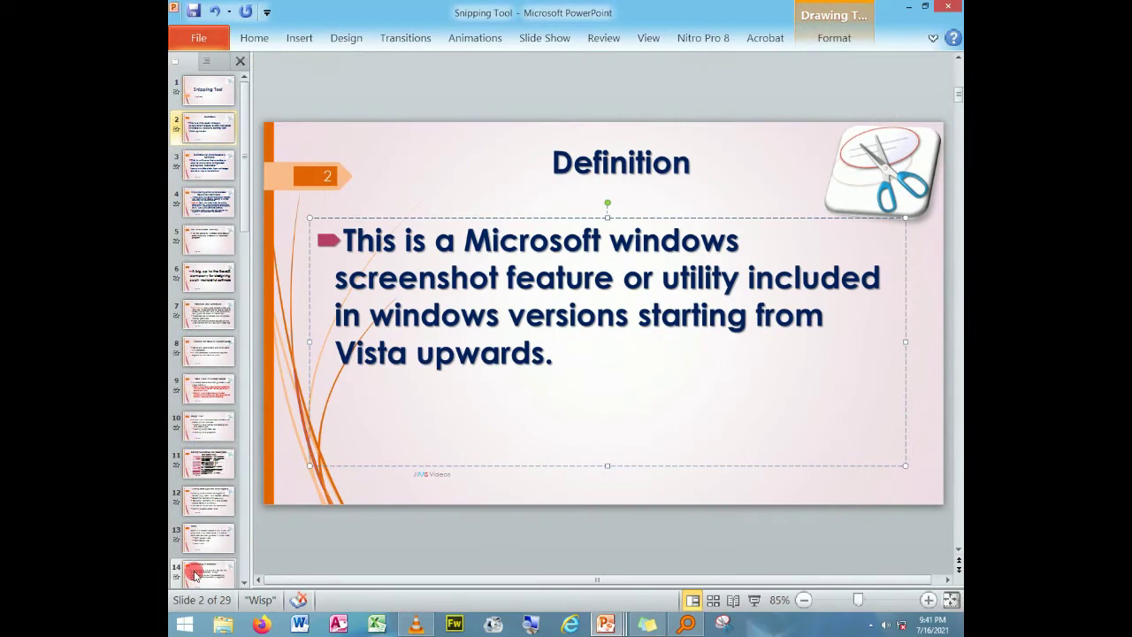
click(224, 624)
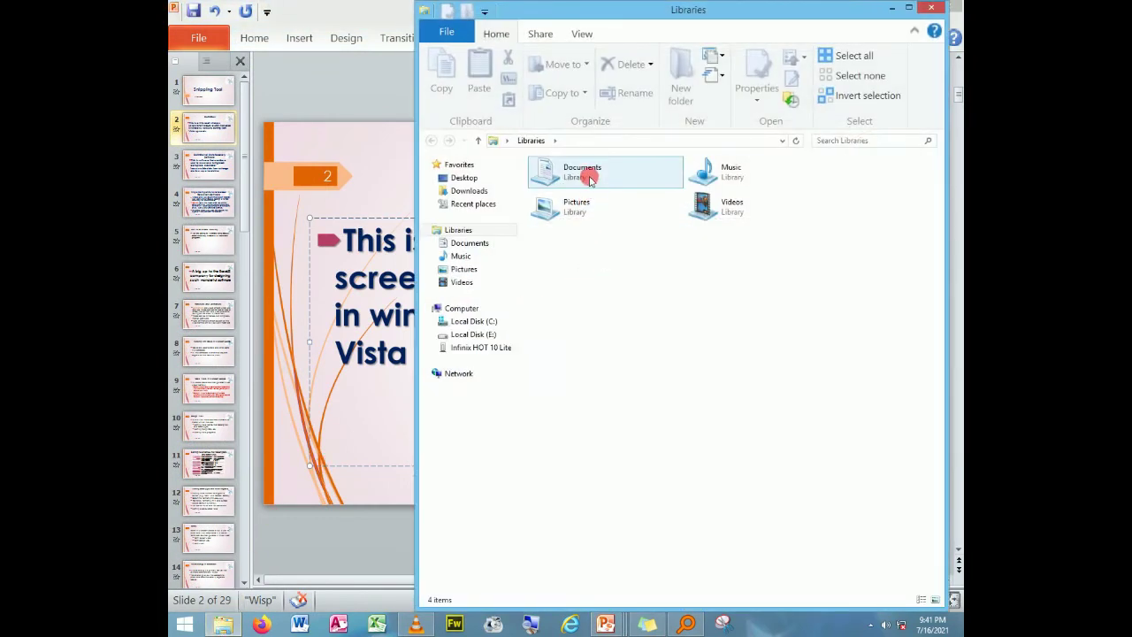
double_click(588, 177)
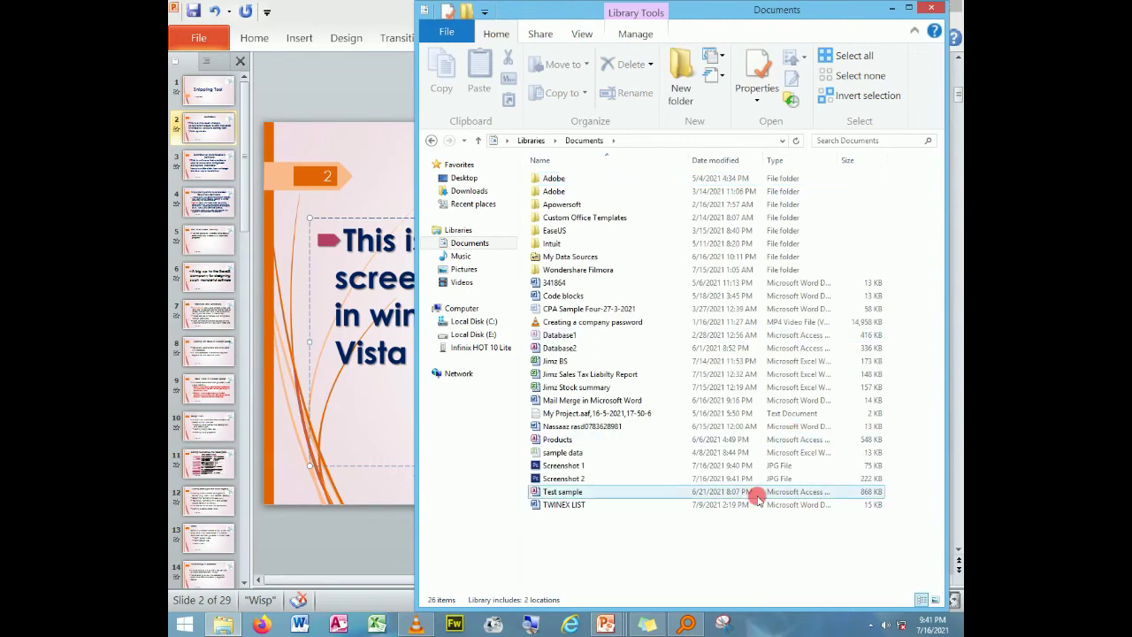
Open Screenshot 1 with the Microsoft Office 2010 picture viewer
click(552, 469)
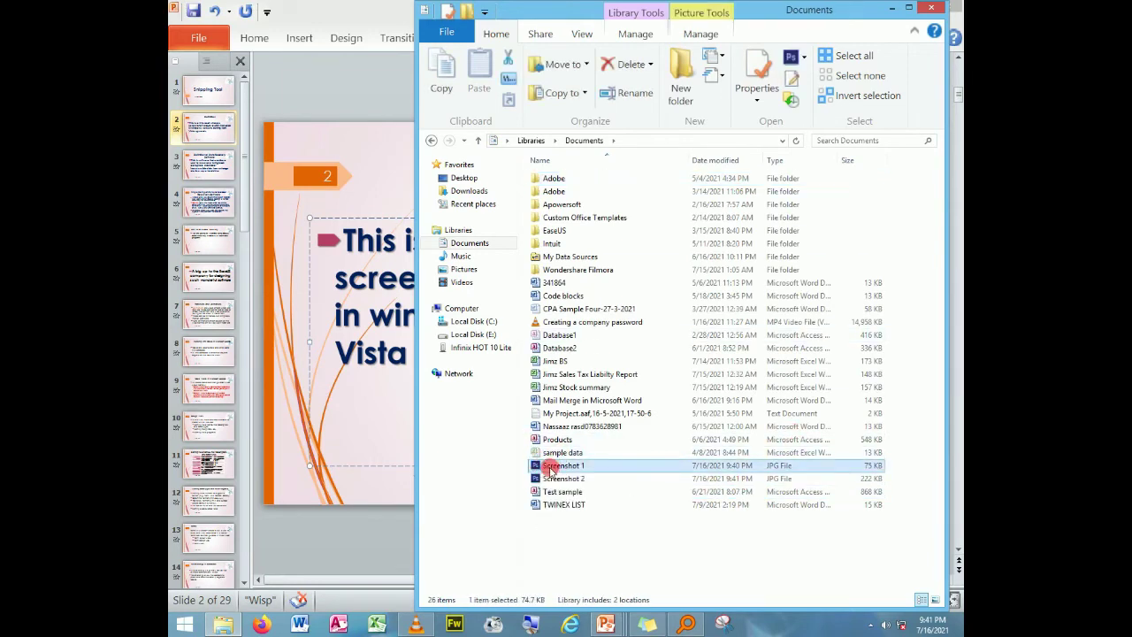
right_click(550, 469)
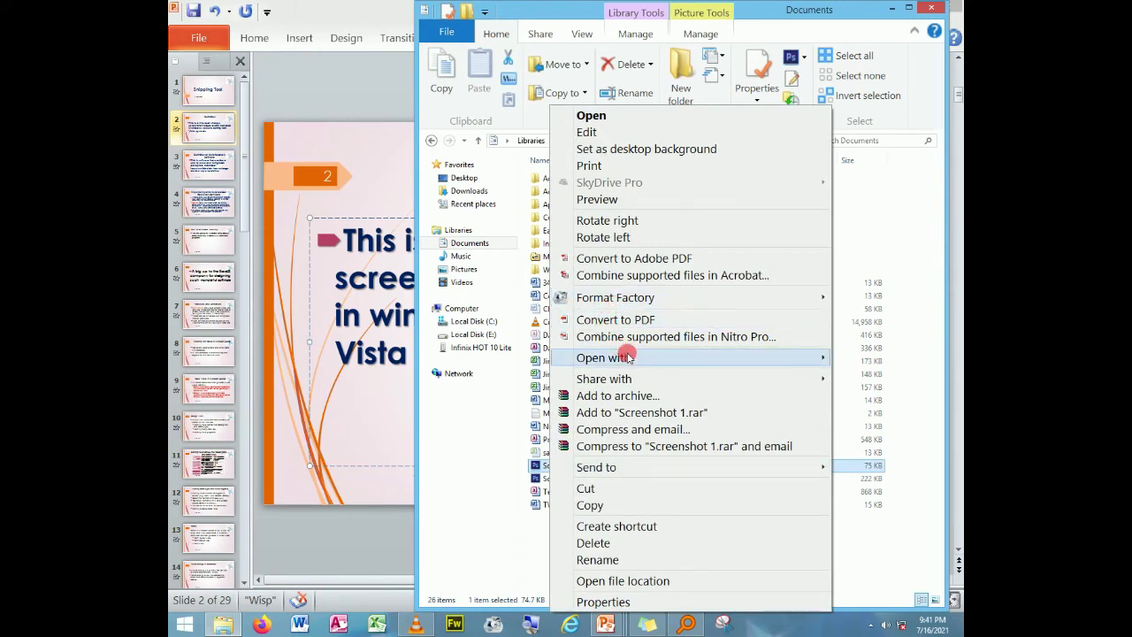
mouse_move(602, 357)
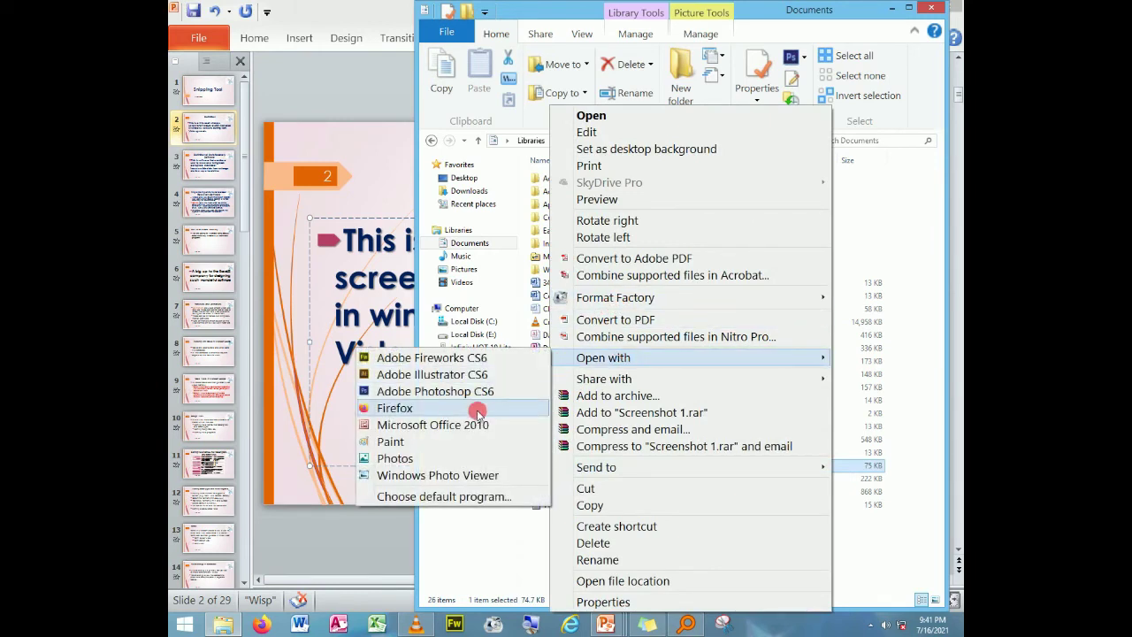
click(486, 426)
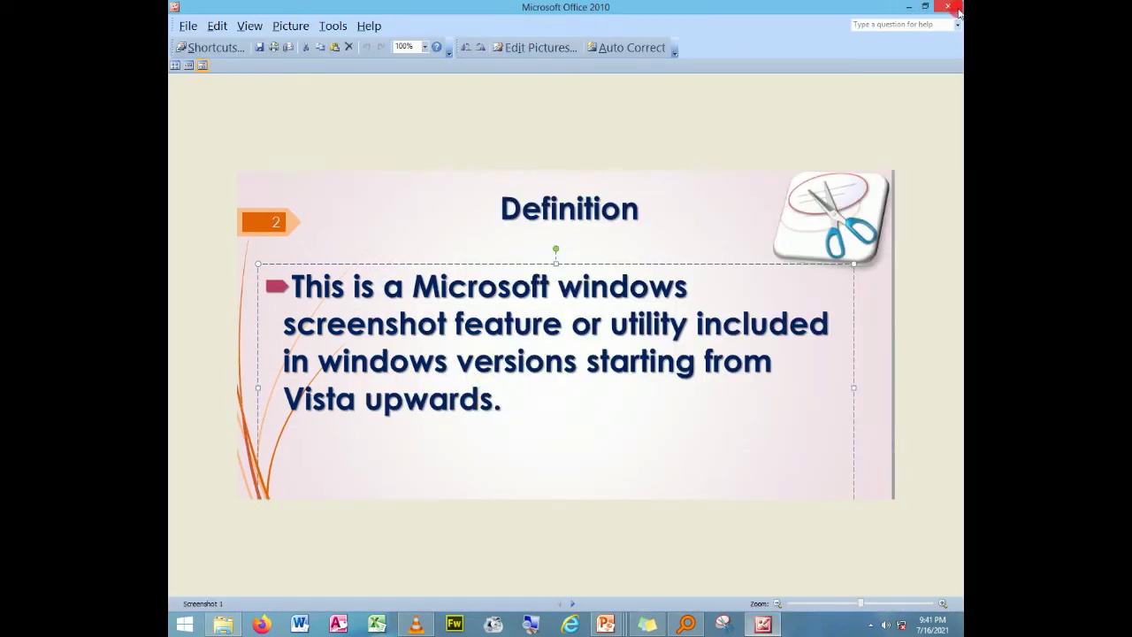
Advance to Screenshot 2, close Picture Manager, and minimize the Documents window
click(580, 602)
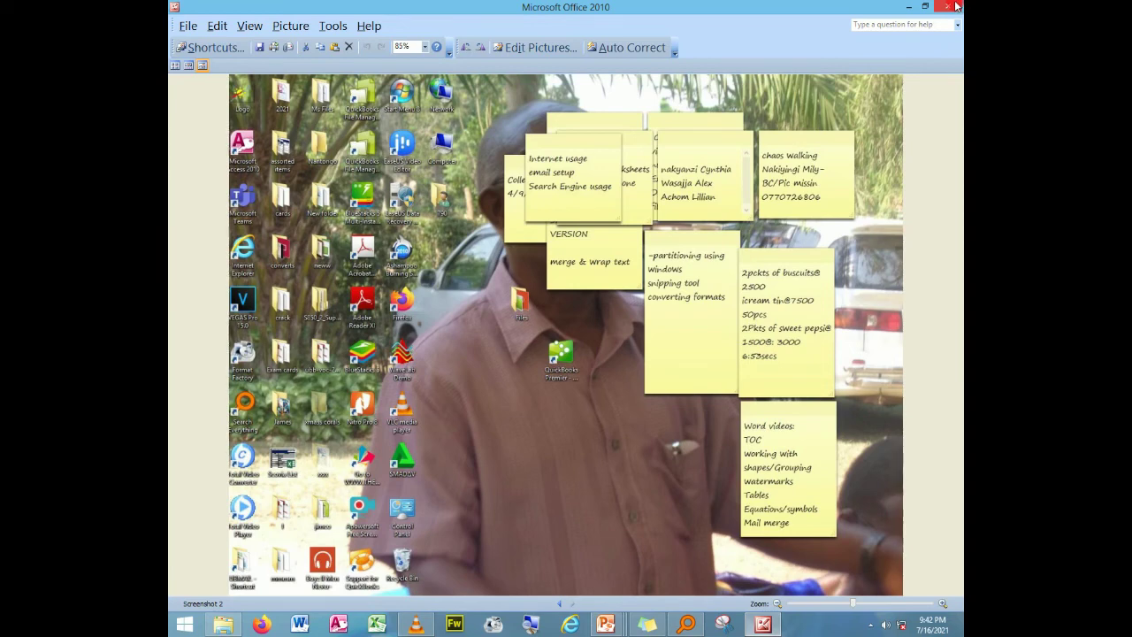
click(956, 7)
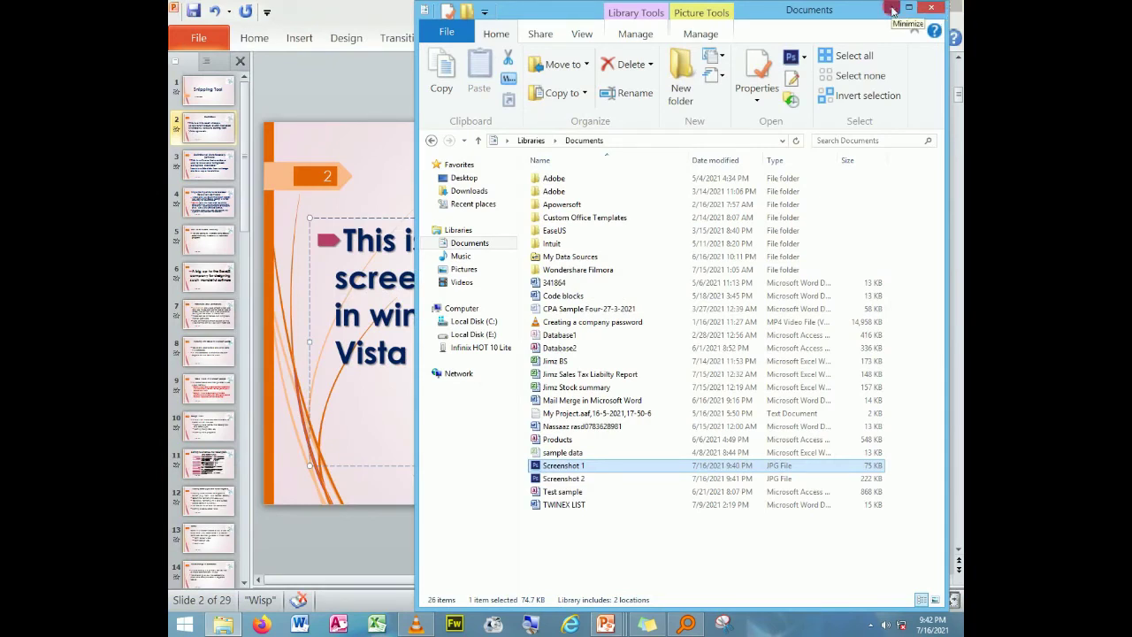
click(891, 9)
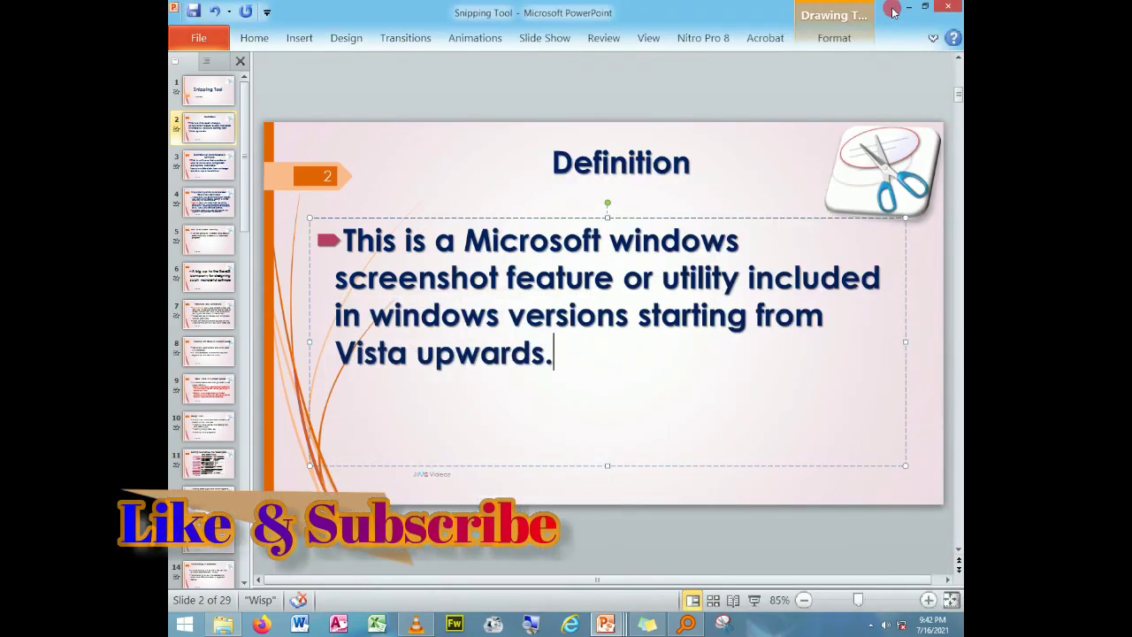